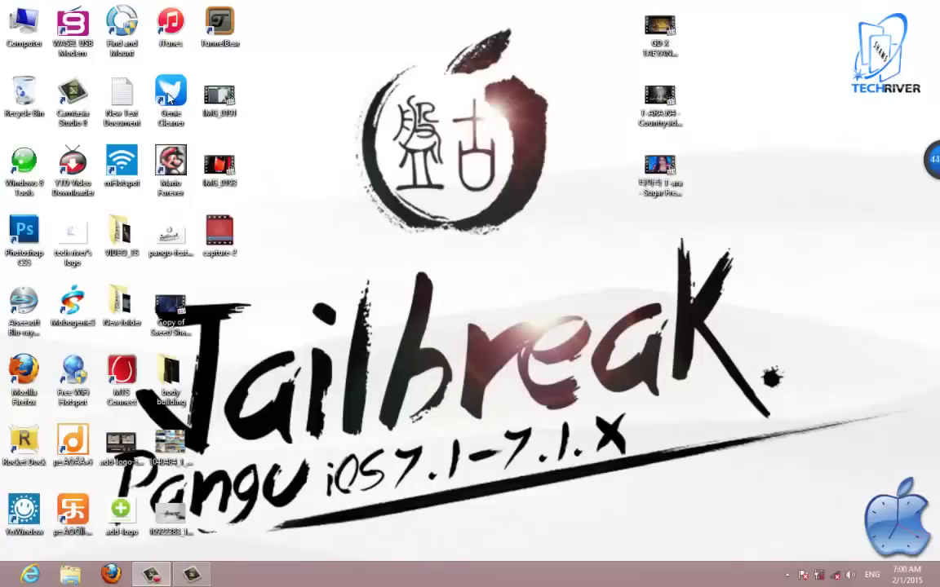
# Launch iTunes, raise its window, and confirm the 16GB iPhone shows as connected.
pyautogui.click(168, 33)
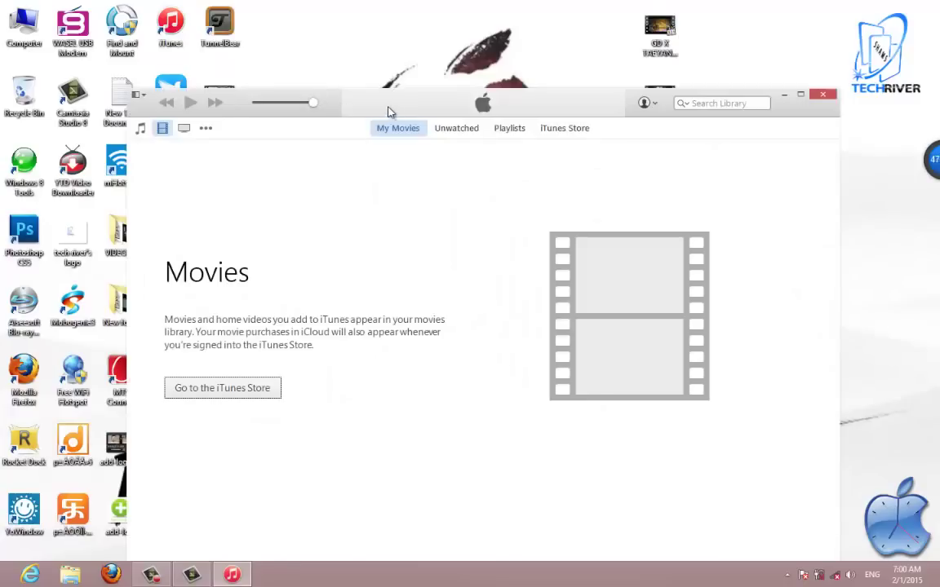
pyautogui.moveTo(390, 111); pyautogui.dragTo(376, 72)
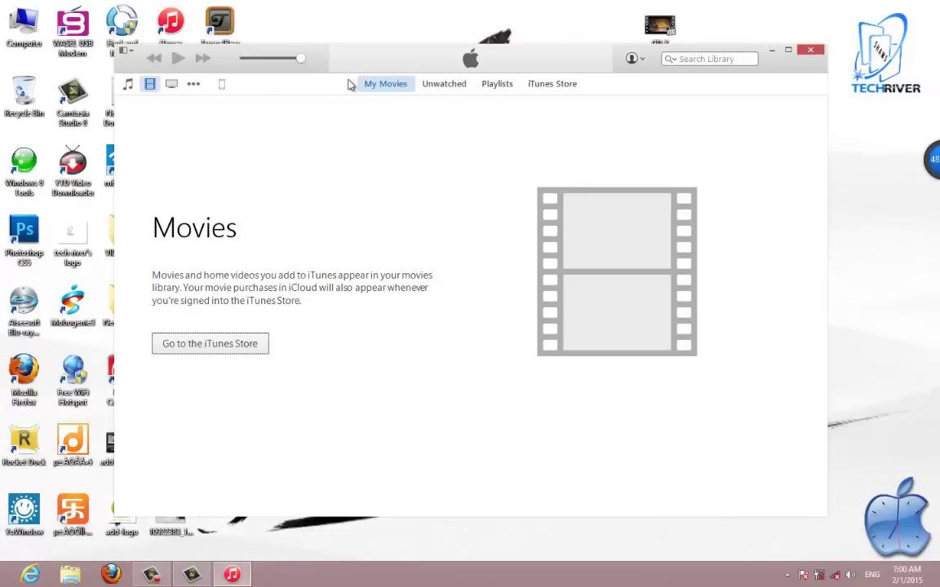
pyautogui.click(221, 84)
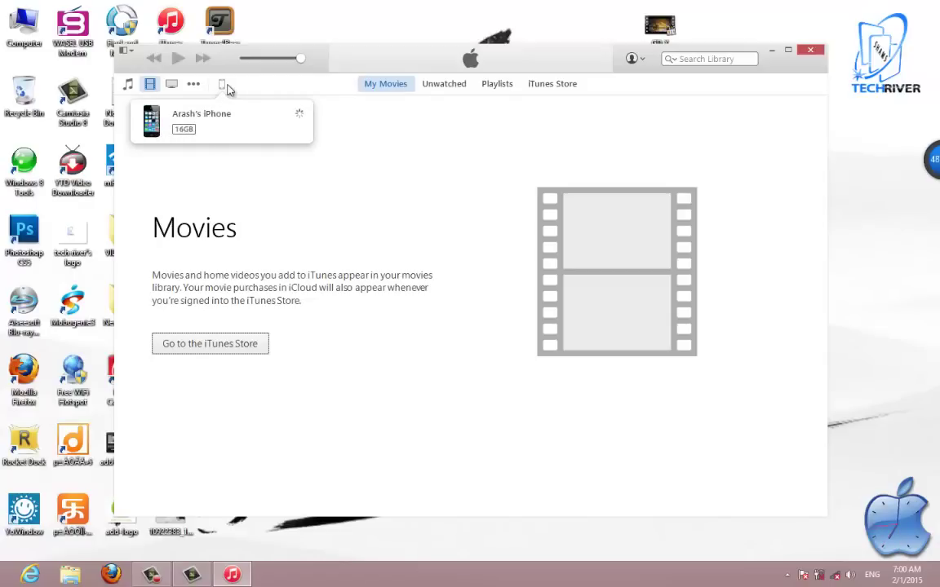
pyautogui.click(269, 88)
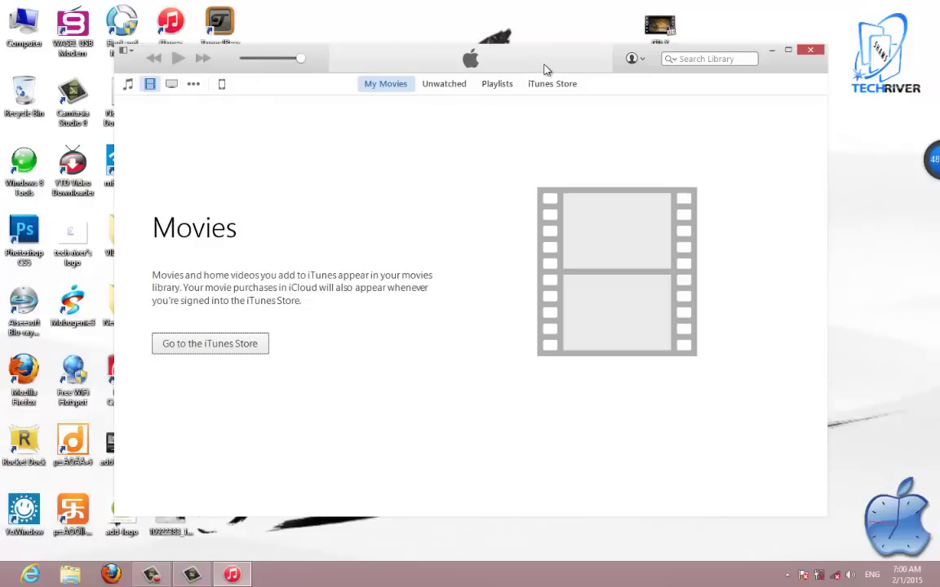
# Drag the three desktop music video files into the iTunes library and dismiss the sync error.
pyautogui.moveTo(545, 69); pyautogui.dragTo(338, 30)
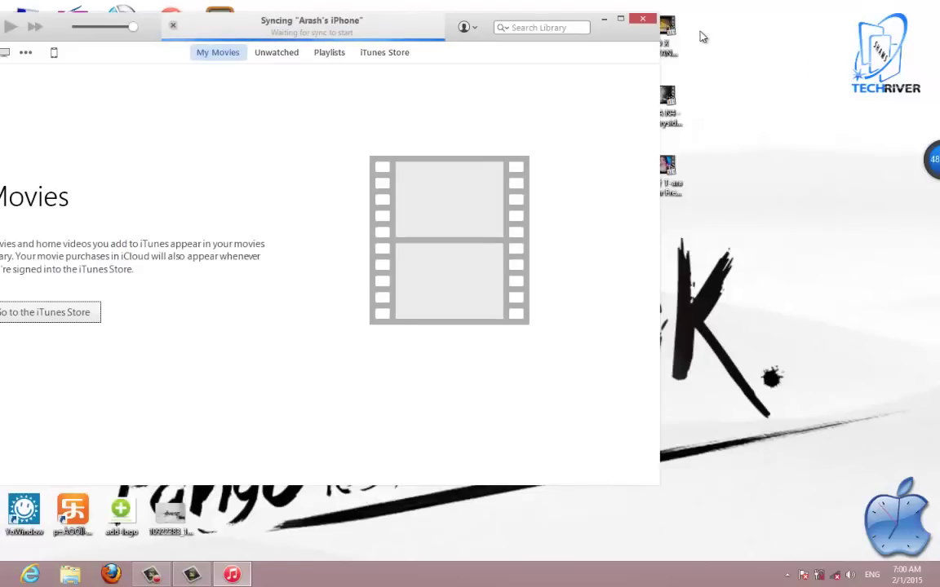
pyautogui.click(677, 62)
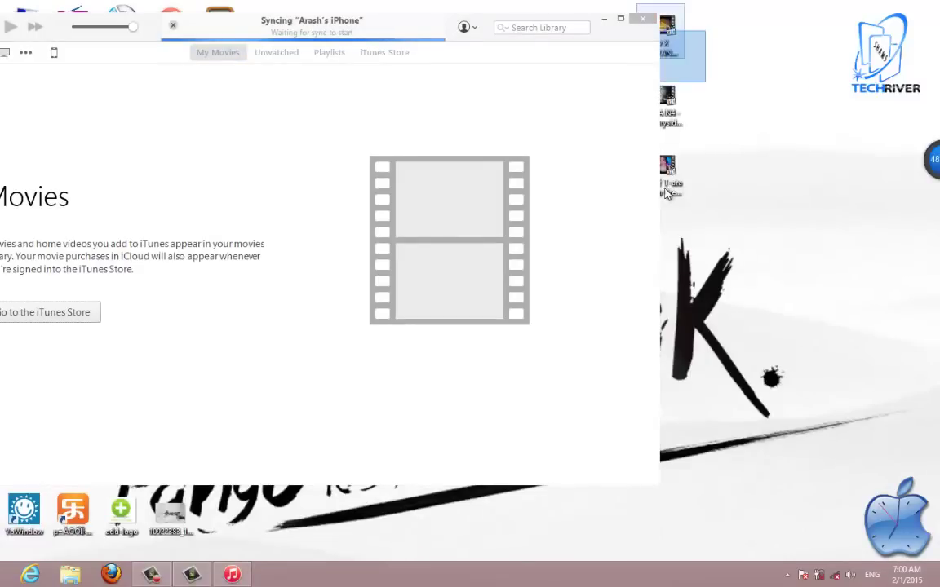
pyautogui.moveTo(668, 193); pyautogui.dragTo(680, 184)
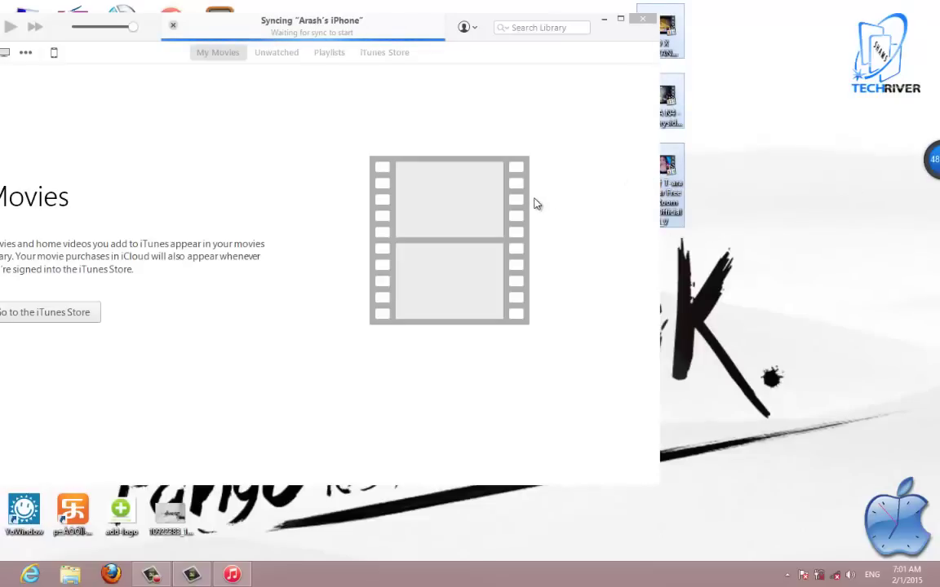
pyautogui.moveTo(666, 188)
pyautogui.mouseDown()
pyautogui.moveTo(302, 245)
pyautogui.moveTo(550, 247)
pyautogui.mouseUp()
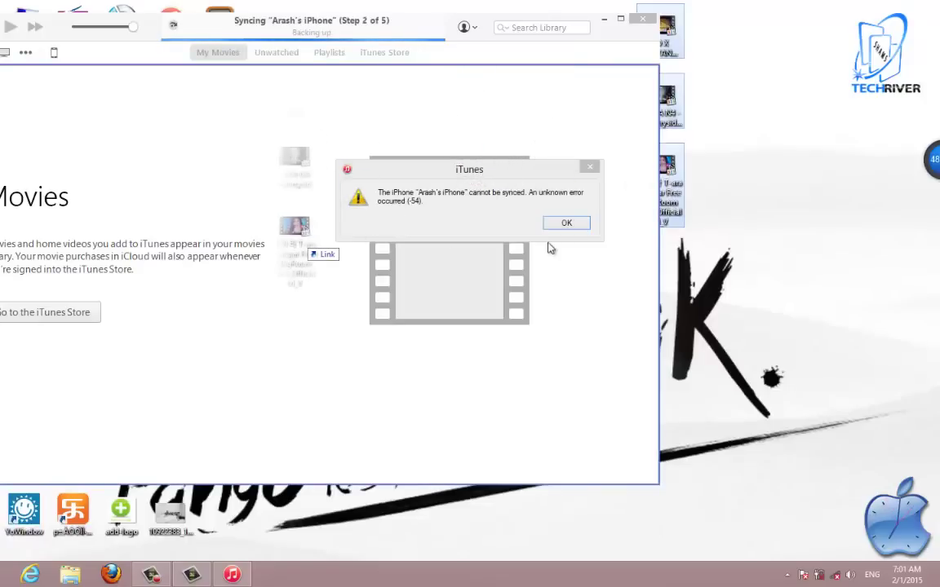
pyautogui.press('Return')
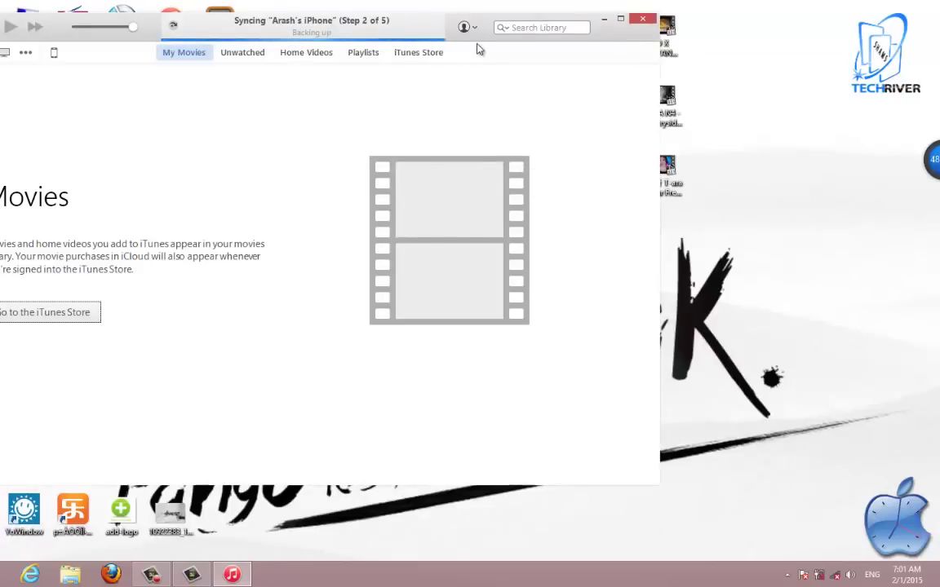
pyautogui.moveTo(479, 50); pyautogui.dragTo(492, 61)
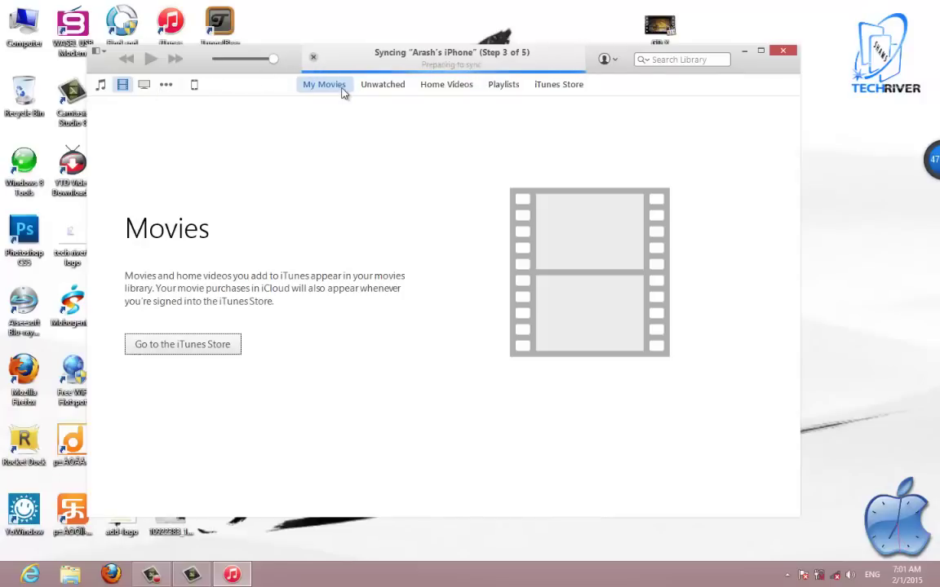
# View the three music videos under Home Videos and dismiss the duplicate file name error.
pyautogui.click(441, 86)
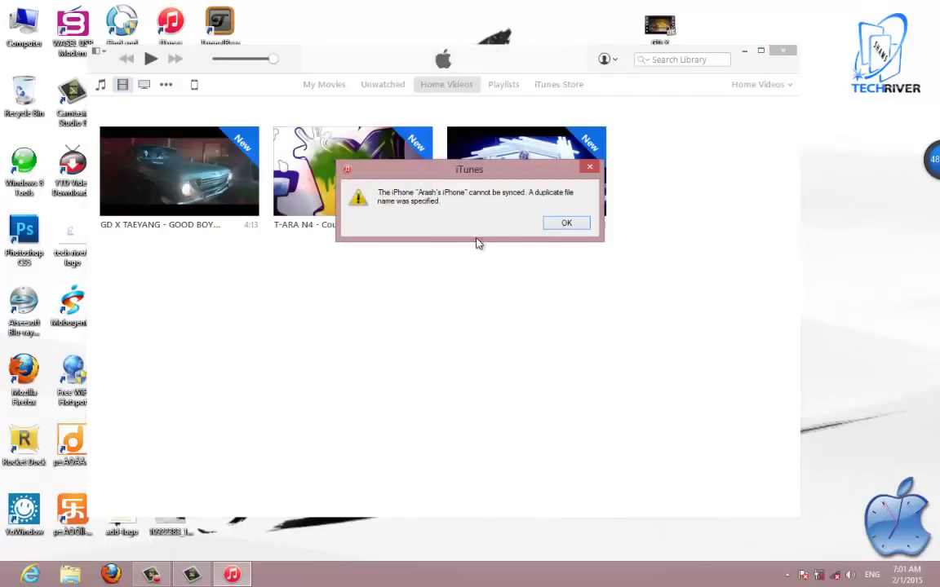
pyautogui.click(567, 225)
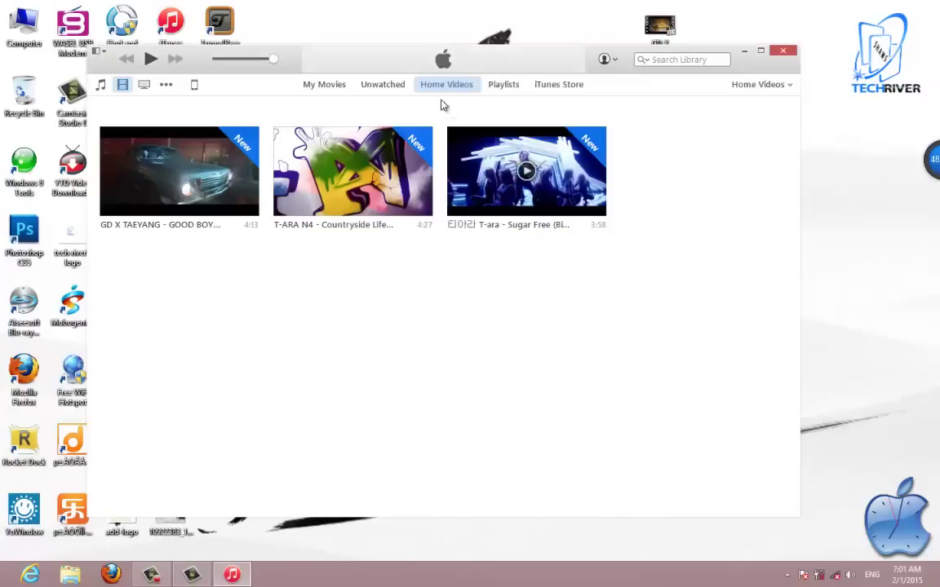
# Enable Sync Movies on the iPhone's Movies settings, including all 3 movies, and apply.
pyautogui.click(196, 85)
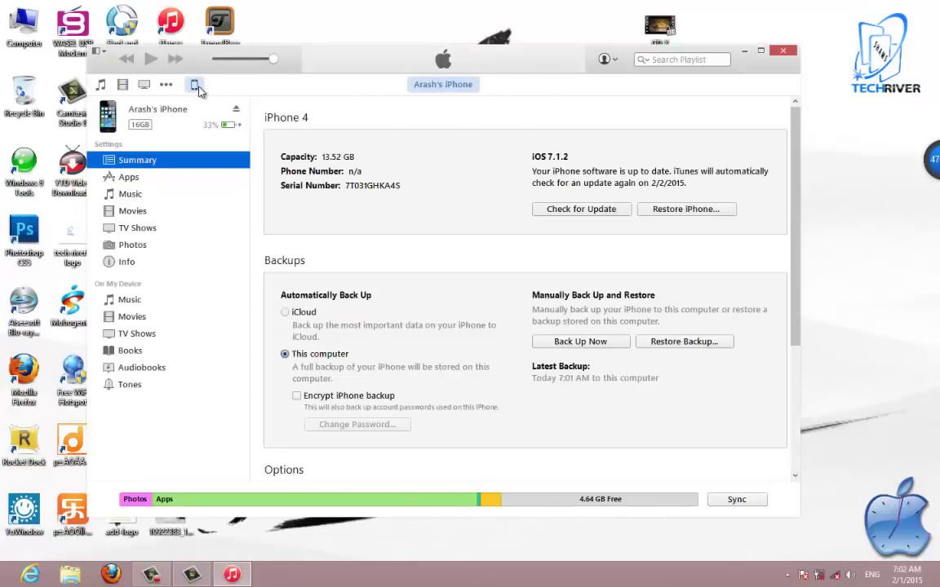
pyautogui.click(135, 213)
pyautogui.click(288, 117)
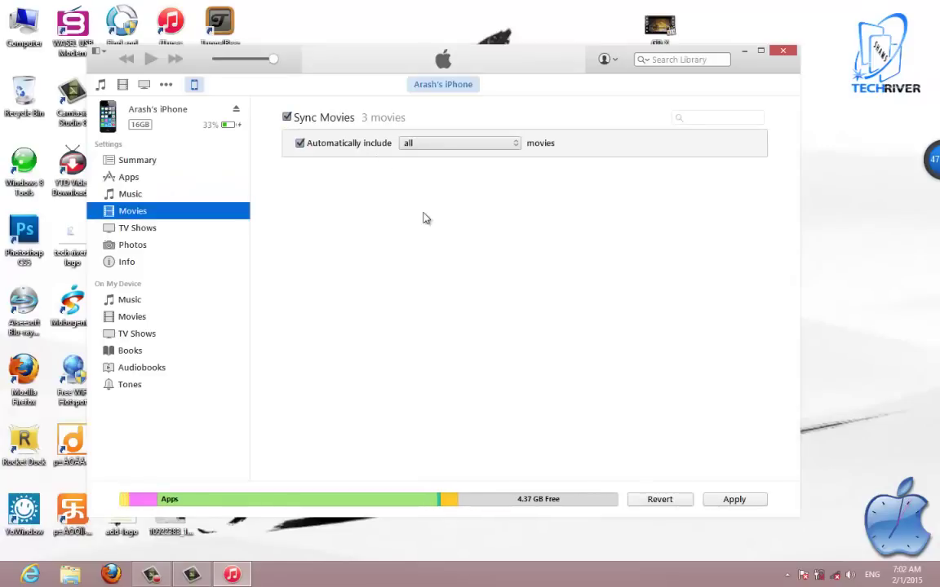
pyautogui.click(729, 506)
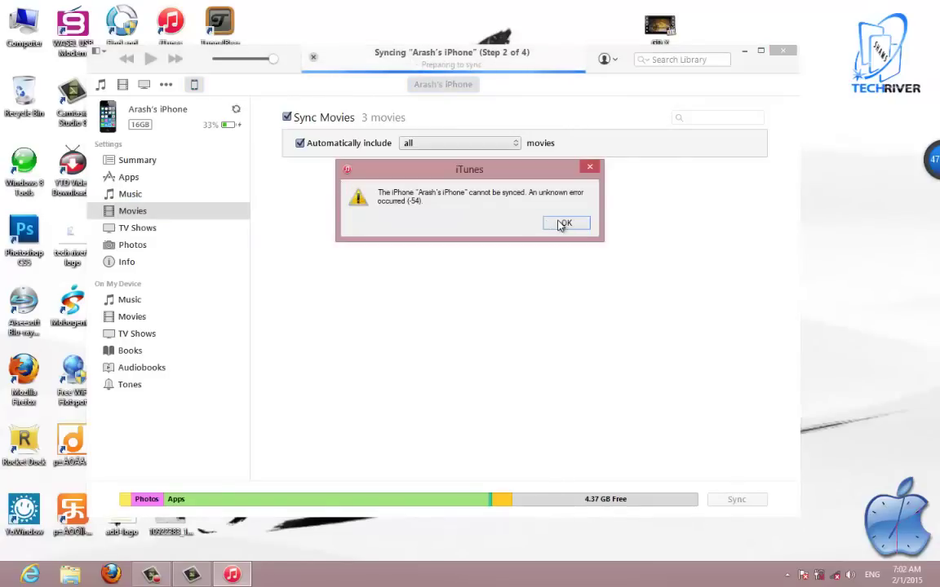
# Dismiss the -54 error so the three movies keep copying to the iPhone.
pyautogui.click(563, 223)
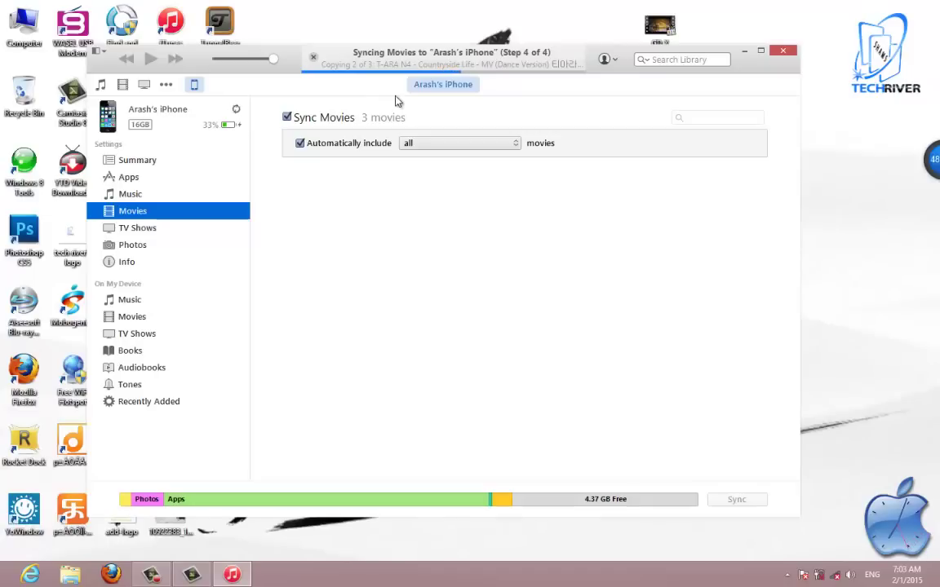
# Quit iTunes once the movie sync to the iPhone has finished.
pyautogui.moveTo(524, 53); pyautogui.dragTo(522, 48)
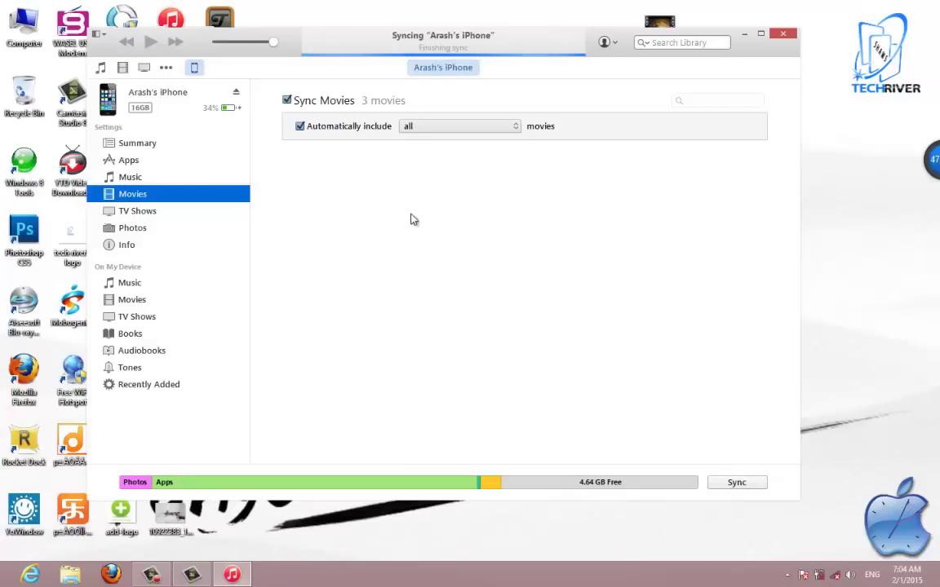
pyautogui.click(784, 38)
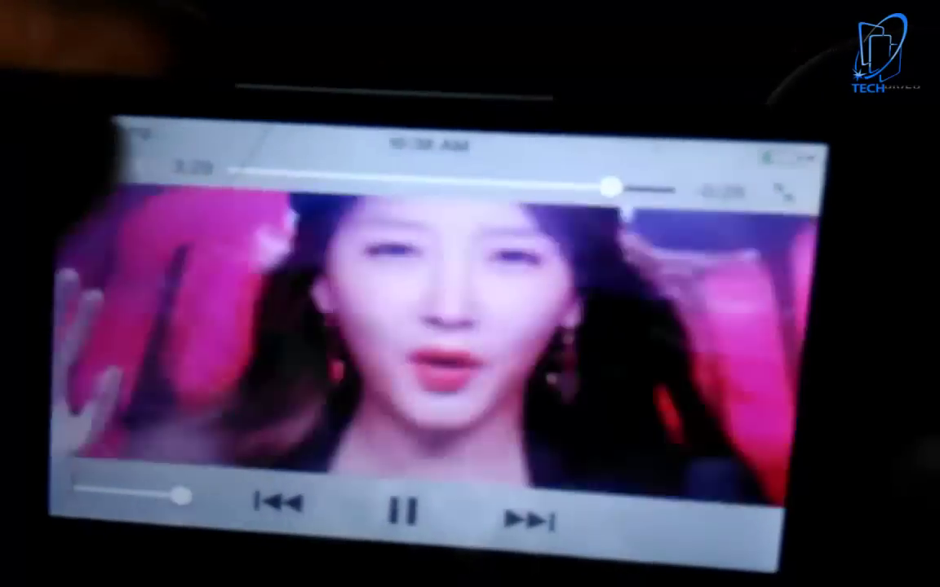
# Stop the playing Sugar Free music video and leave the iPhone video player.
pyautogui.click(143, 155)
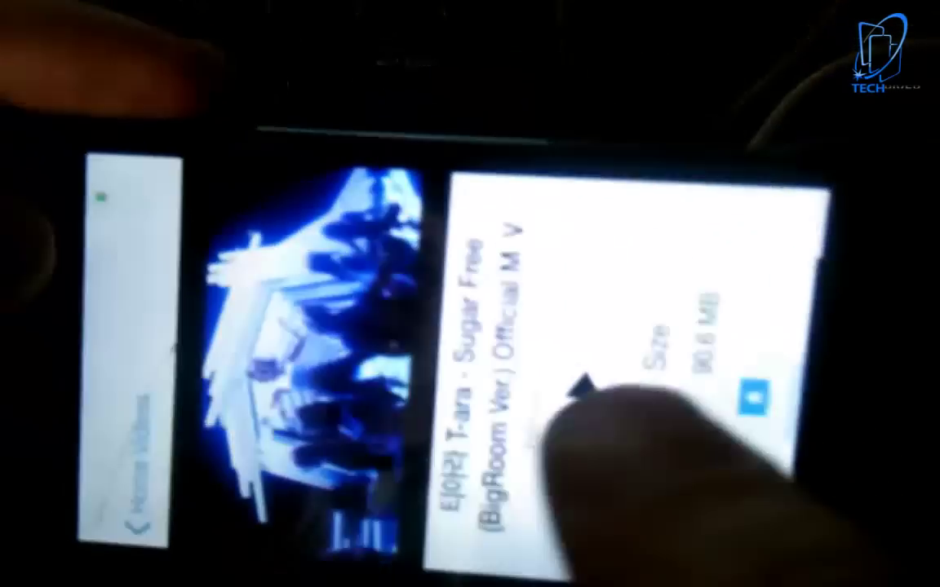